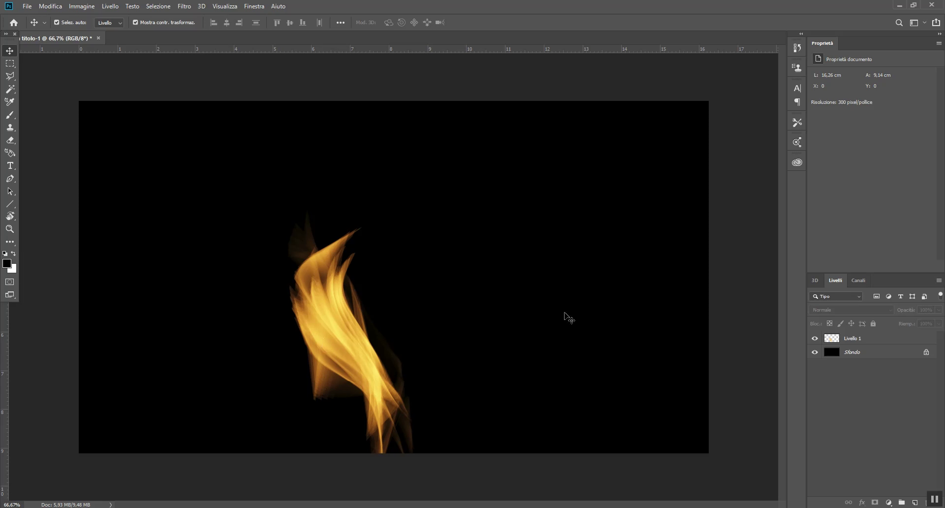
Delete the Livello 1 flame layer, leaving only the black Sfondo background
click(857, 339)
key(Delete)
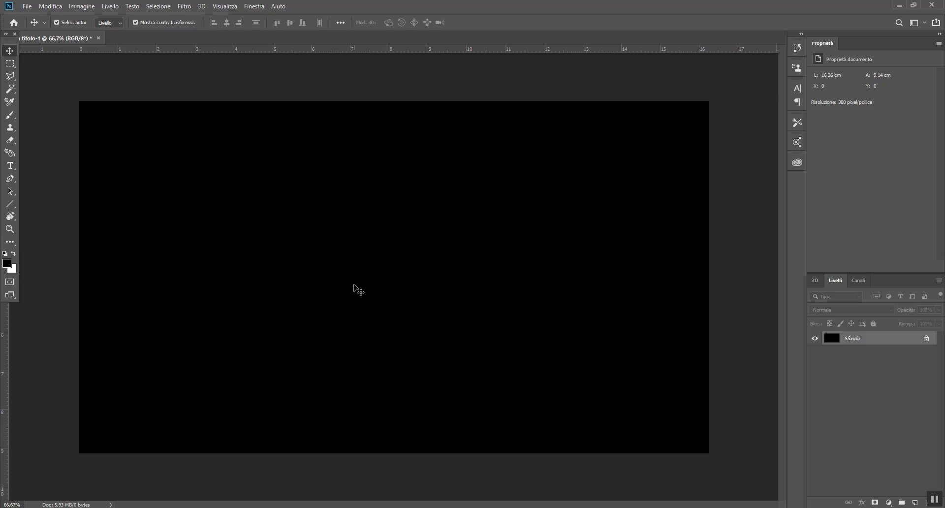
Activate the Pen tool in path mode and add a new empty layer above the background
click(11, 181)
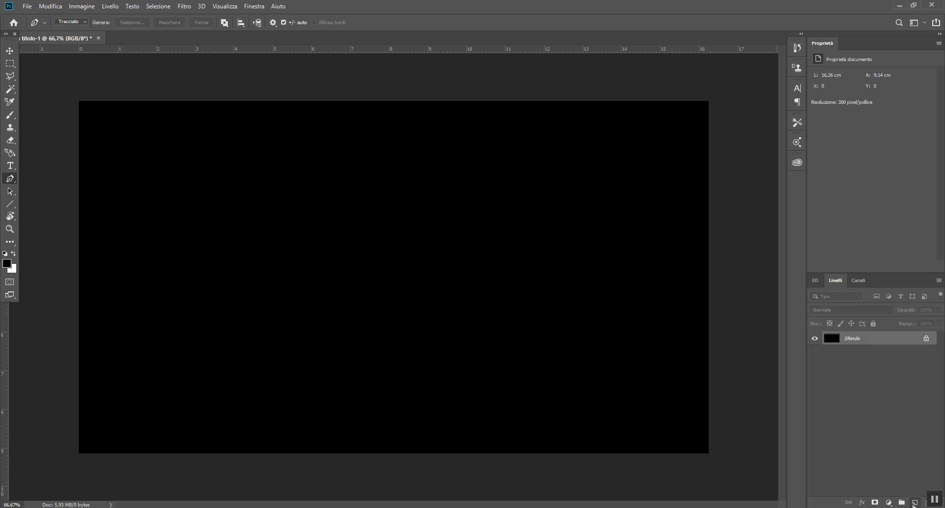
click(914, 503)
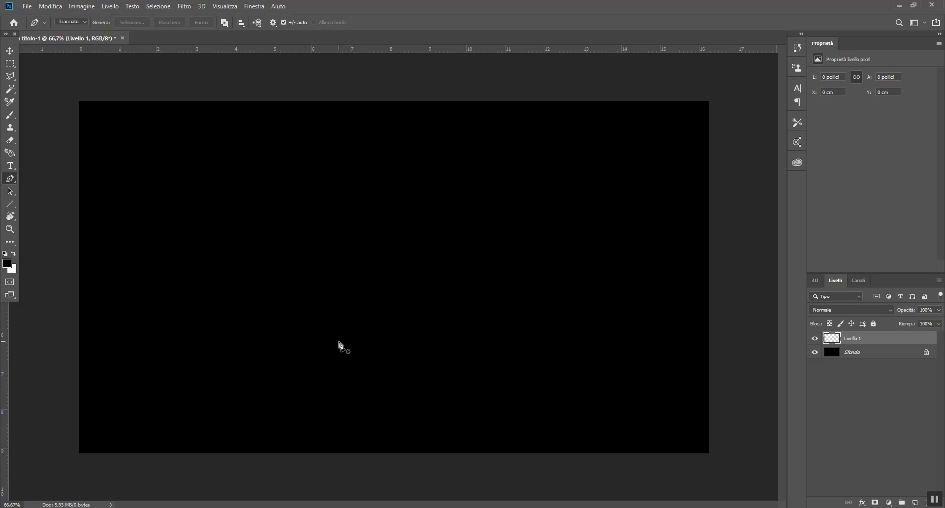
Draw a closed four-anchor S-curved path from the top point down to the bottom and back
click(360, 205)
drag(357, 298, 390, 313)
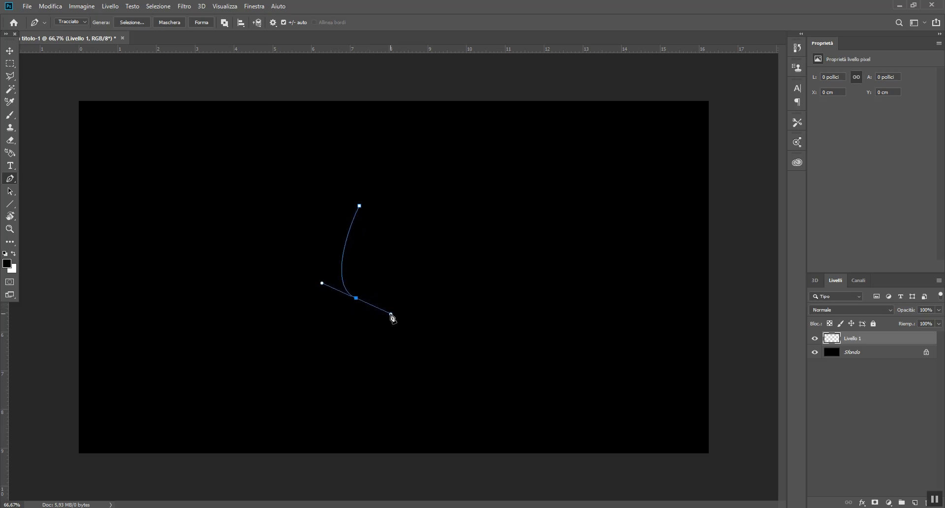
click(381, 377)
drag(377, 294, 347, 296)
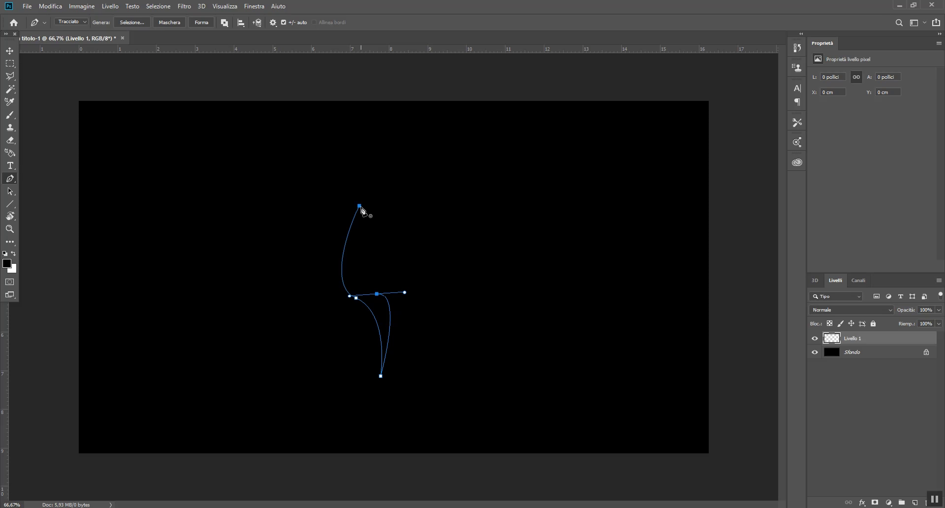
click(360, 206)
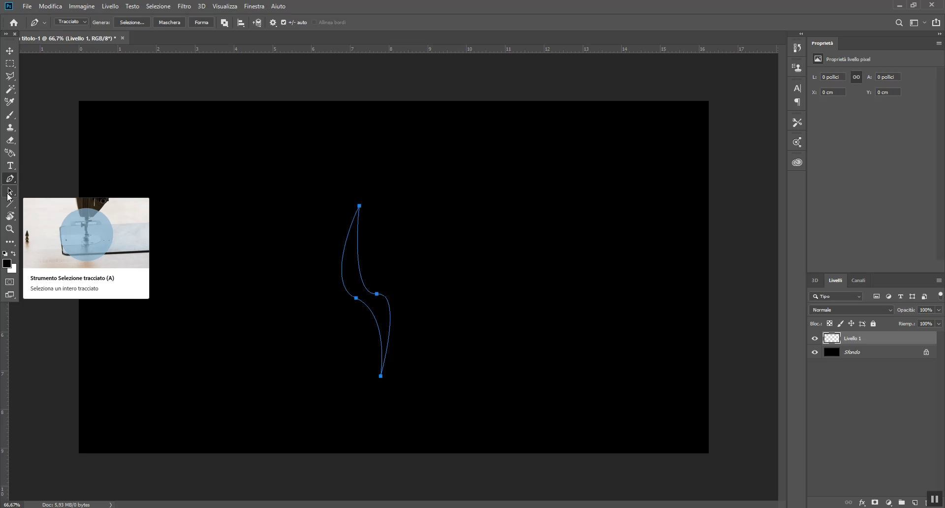
Nudge the path slightly right and open the Filtro > Rendering > Fiamma dialog
click(10, 192)
mouse_move(351, 270)
mouse_down()
mouse_move(421, 240)
mouse_move(411, 269)
mouse_move(369, 295)
mouse_up()
click(184, 6)
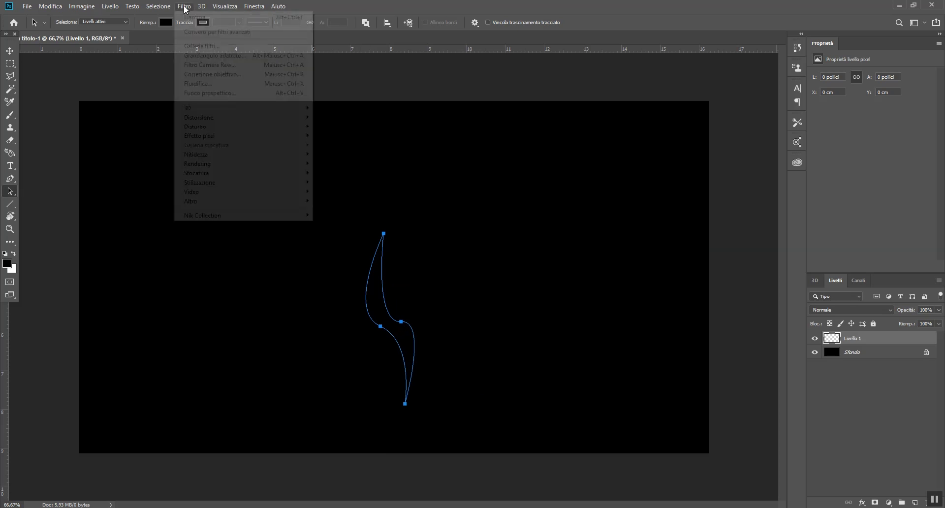
mouse_move(198, 163)
click(367, 165)
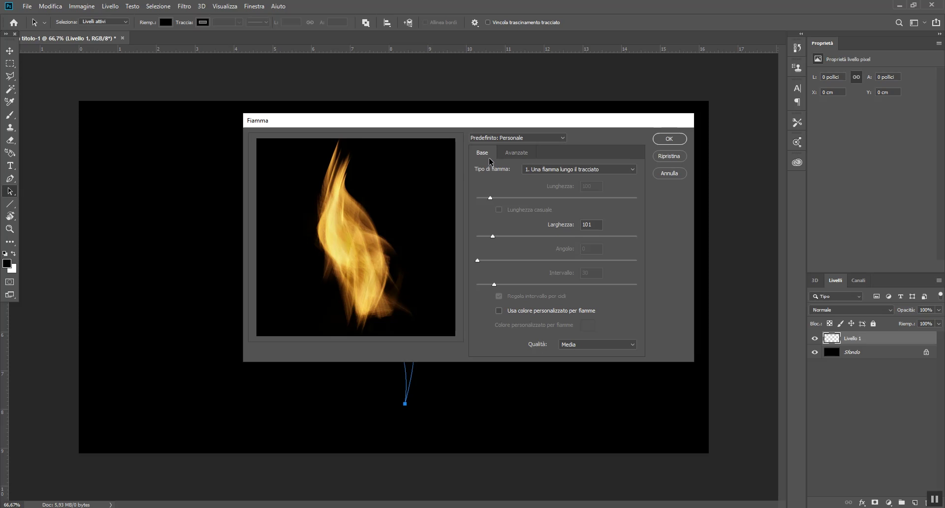
Test Larghezza widths up to 558 on the Fiamma Base tab, then settle on 82
click(521, 155)
click(488, 153)
drag(503, 236, 524, 237)
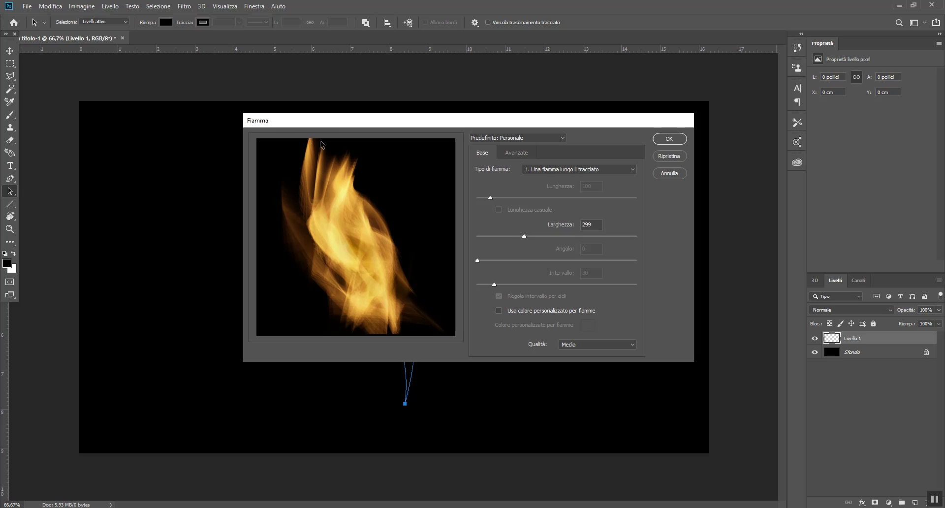
click(533, 236)
drag(533, 237, 566, 237)
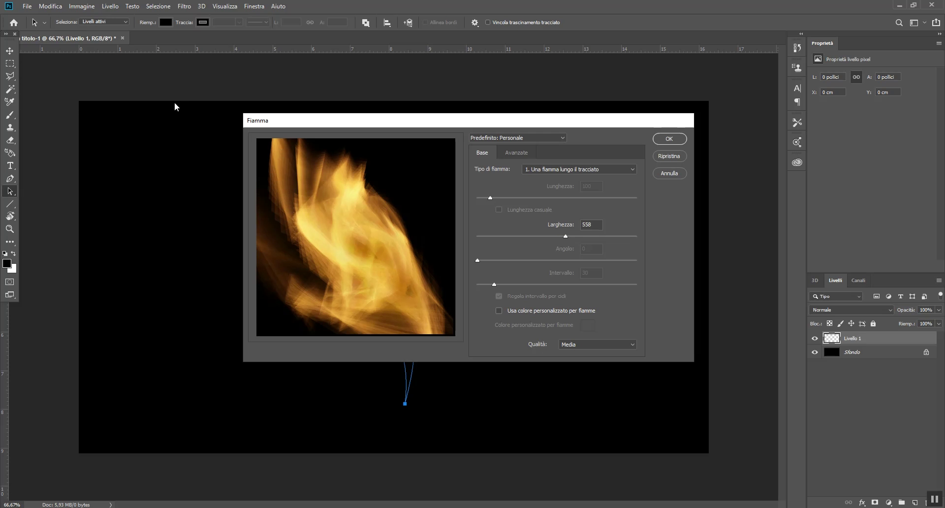
drag(566, 237, 490, 237)
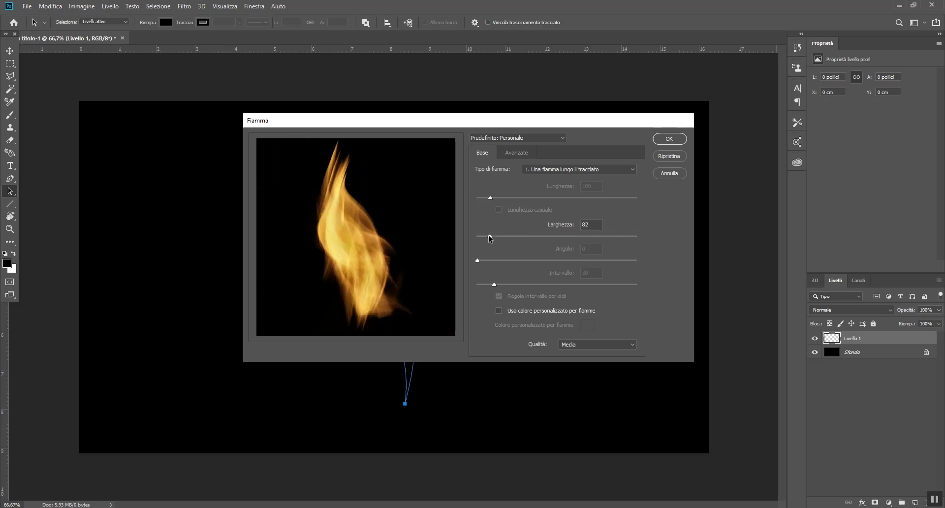
Try Tipo di fiamma 2, then revert to 1. Una fiamma lungo il tracciato
click(629, 172)
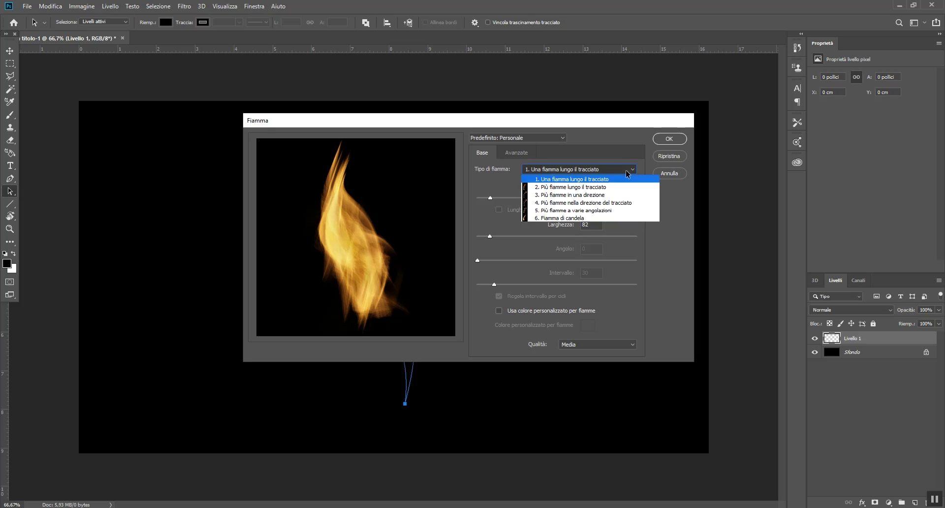
click(573, 187)
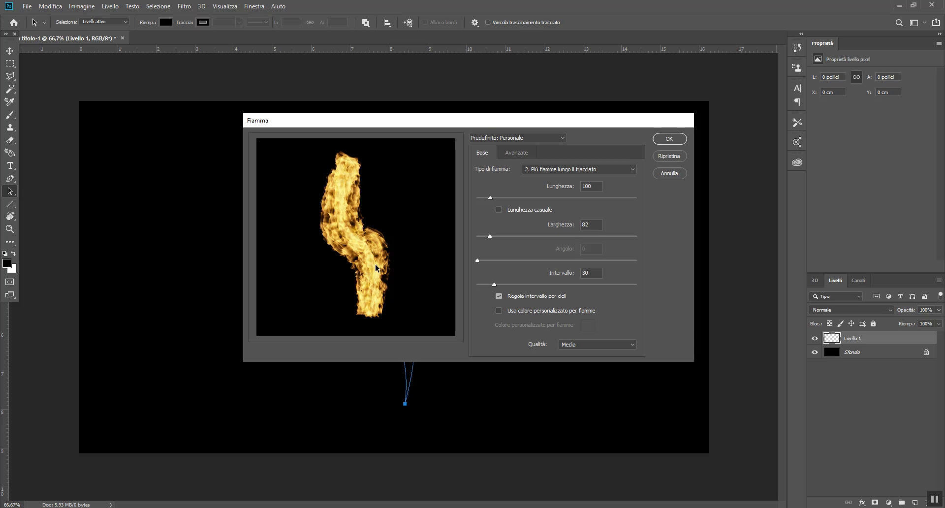
click(630, 170)
click(590, 179)
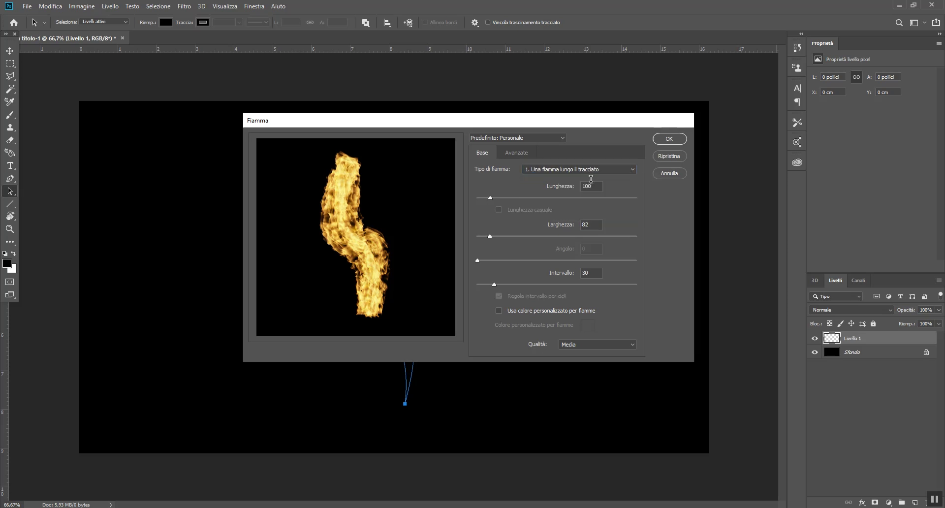
click(601, 171)
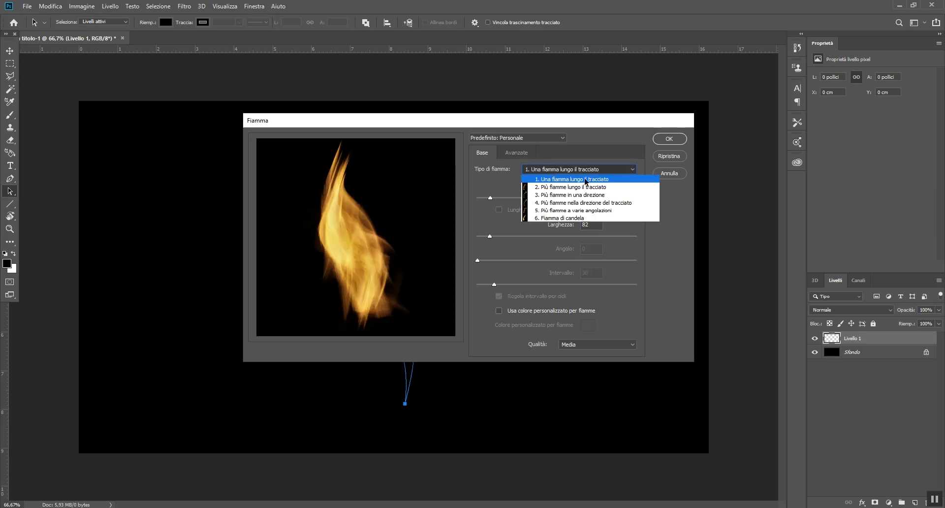
click(612, 171)
click(516, 152)
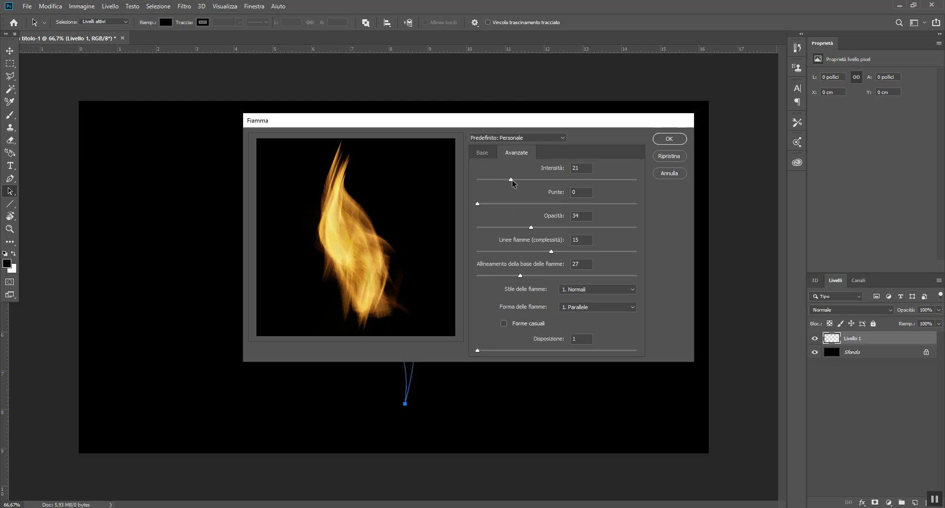
Drag the Avanzate sliders to Intensità 21, Punte 9, Opacità 50 and base alignment 28
mouse_move(500, 180)
mouse_down()
mouse_move(511, 180)
mouse_move(492, 204)
mouse_up()
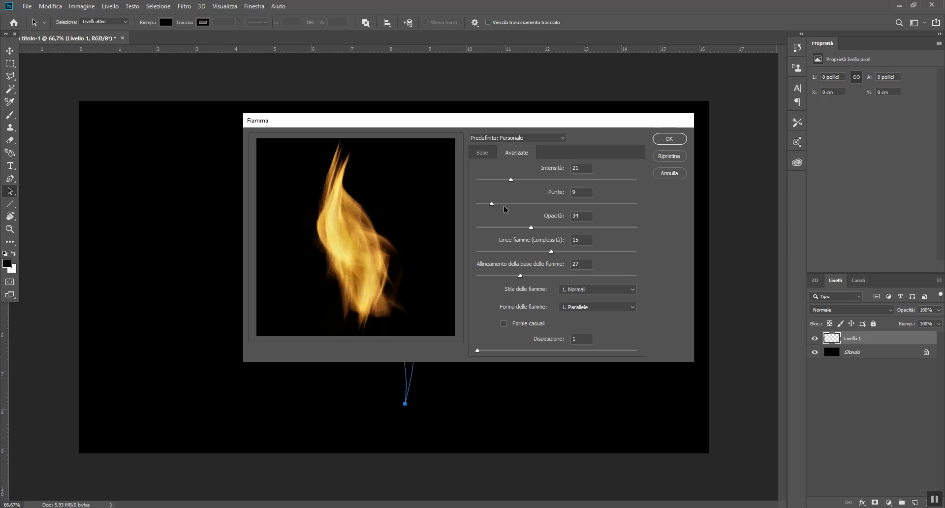
drag(522, 227, 556, 228)
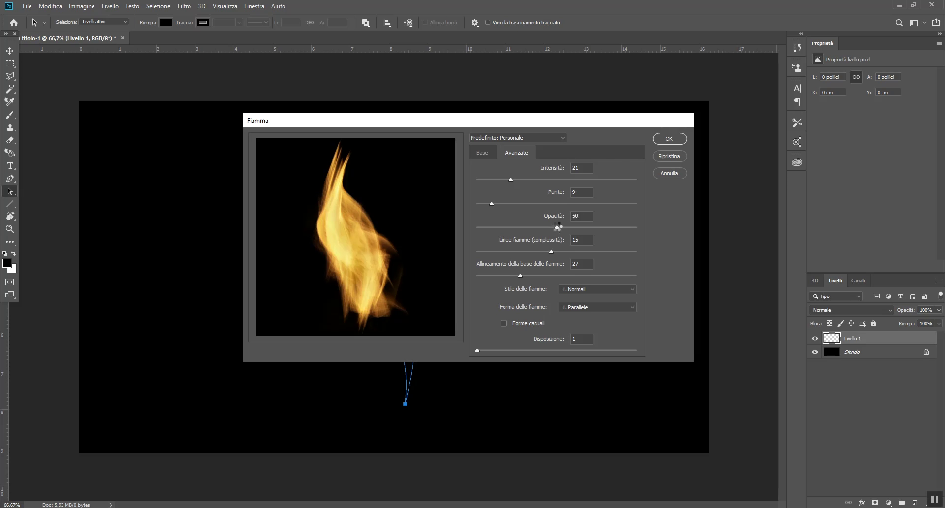
drag(527, 275, 545, 274)
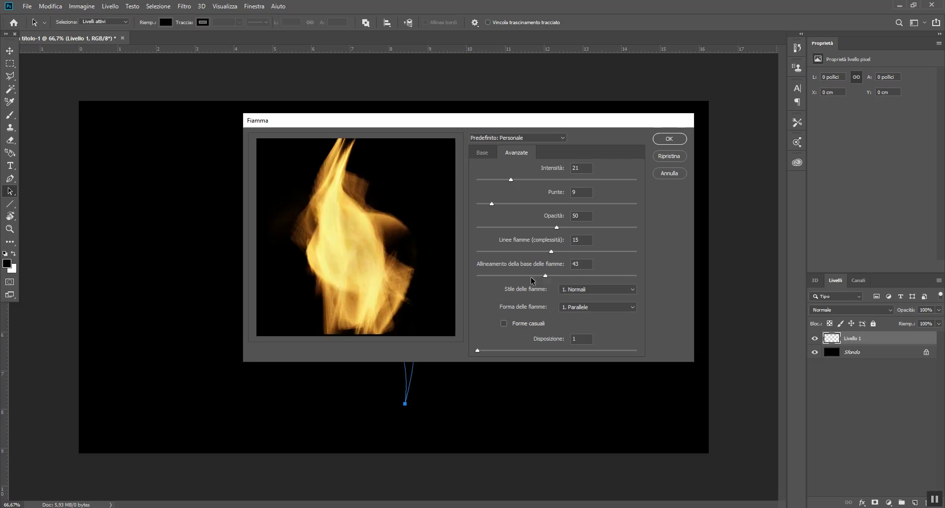
drag(545, 276, 531, 276)
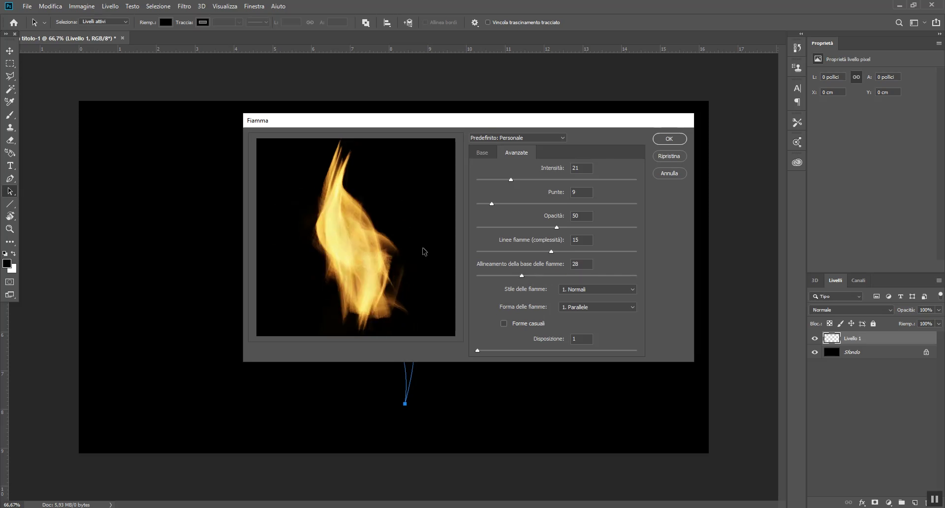
Apply the Fiamma filter to render the golden flame, then move the guiding path aside and remove it
click(678, 140)
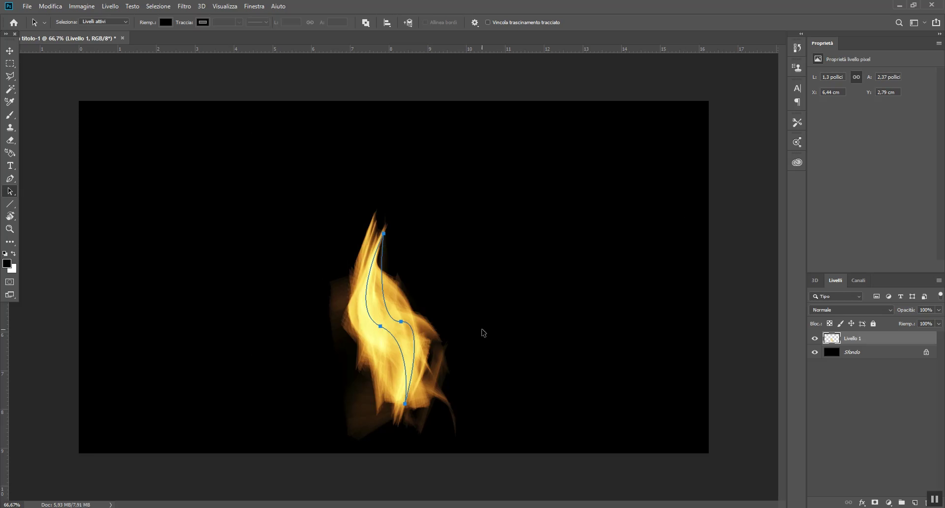
drag(377, 301, 560, 263)
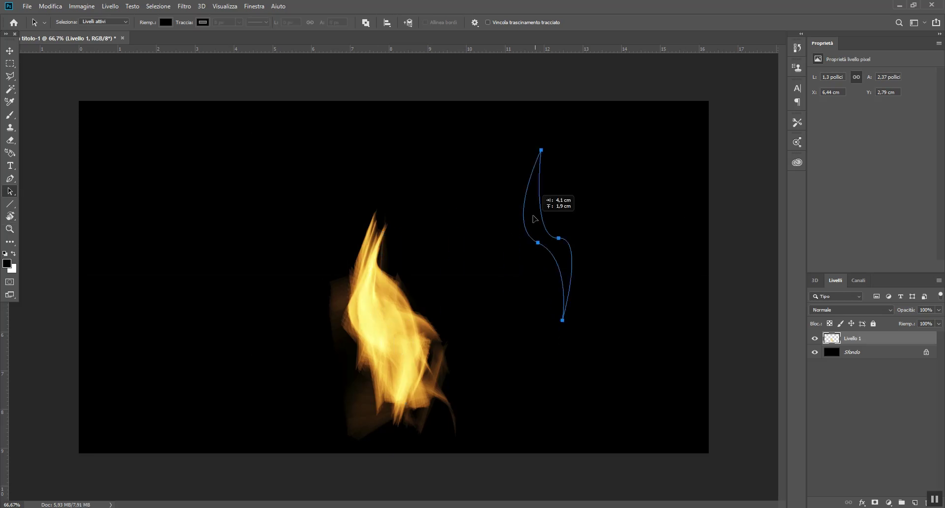
key(Return)
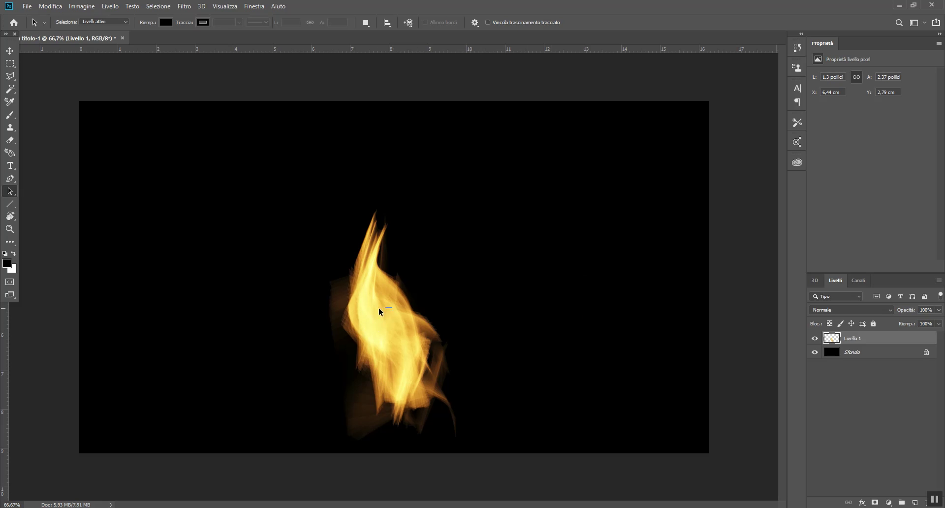
Scale the flame down to about 82% and place it low, just left of the canvas centre
click(9, 54)
mouse_move(402, 329)
mouse_down()
mouse_move(241, 326)
mouse_move(317, 241)
mouse_move(154, 361)
mouse_move(434, 270)
mouse_up()
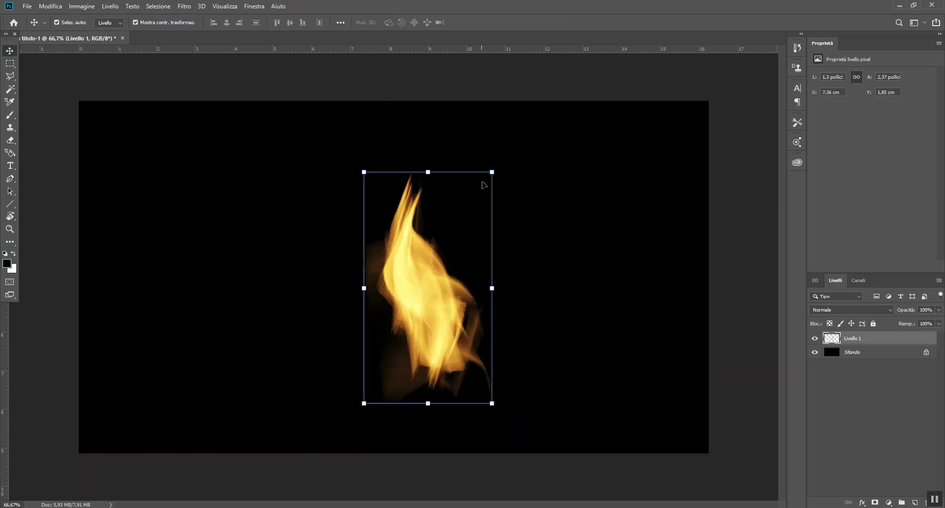
key(ctrl+t)
drag(489, 176, 478, 226)
mouse_move(436, 343)
mouse_down()
mouse_move(361, 353)
mouse_move(374, 357)
mouse_up()
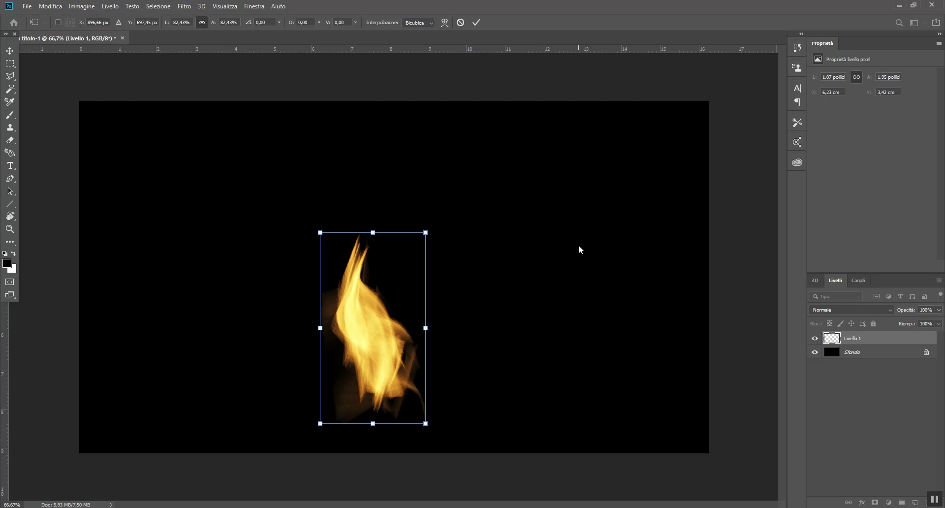
drag(369, 347, 352, 362)
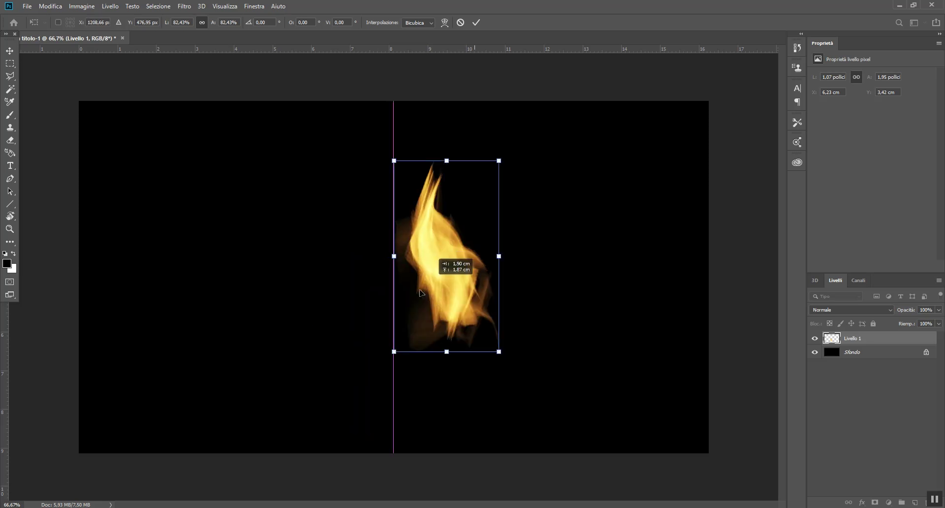
key(Return)
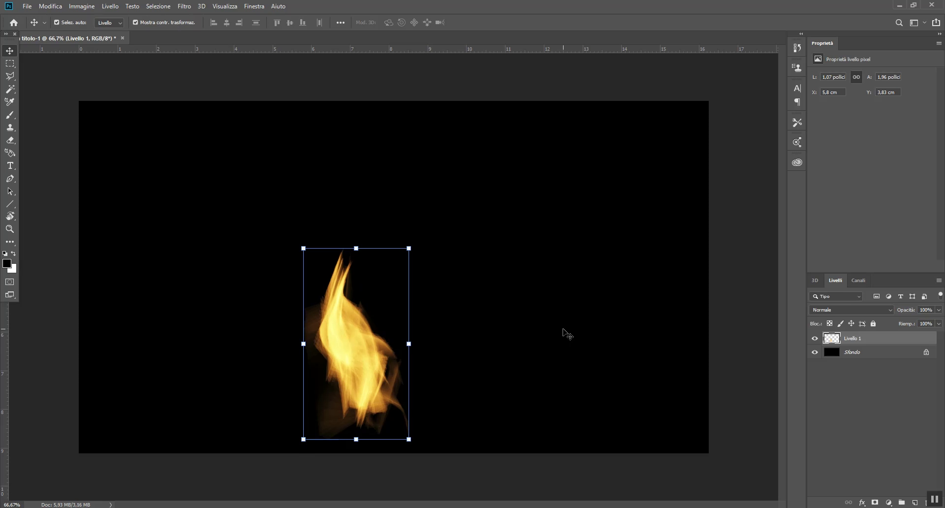